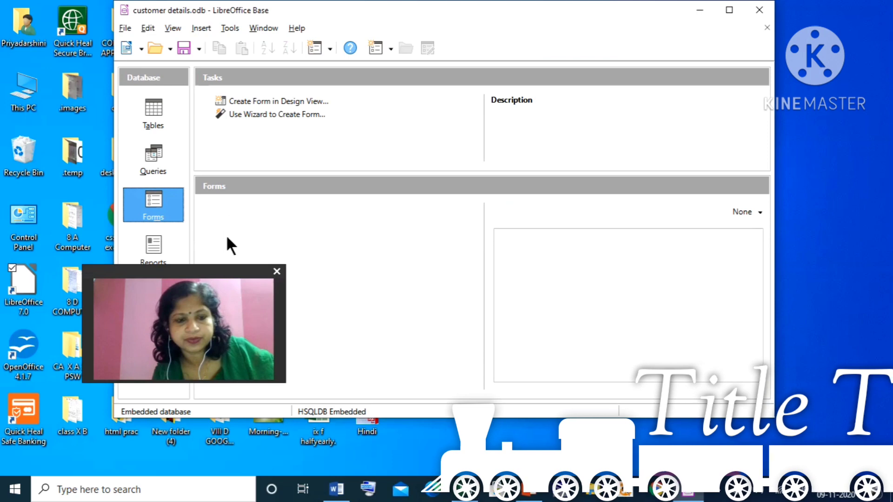
- Open the customer table to review its fields and records, and close it again
left_click(154, 117)
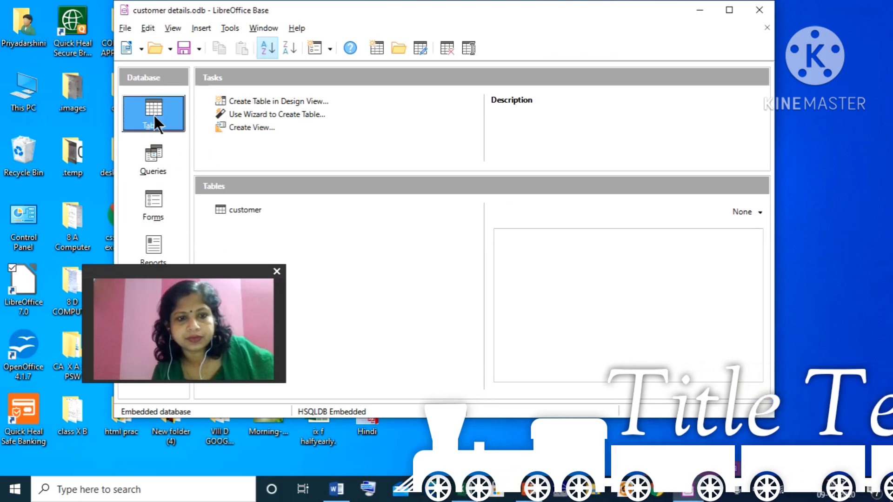
double_click(256, 210)
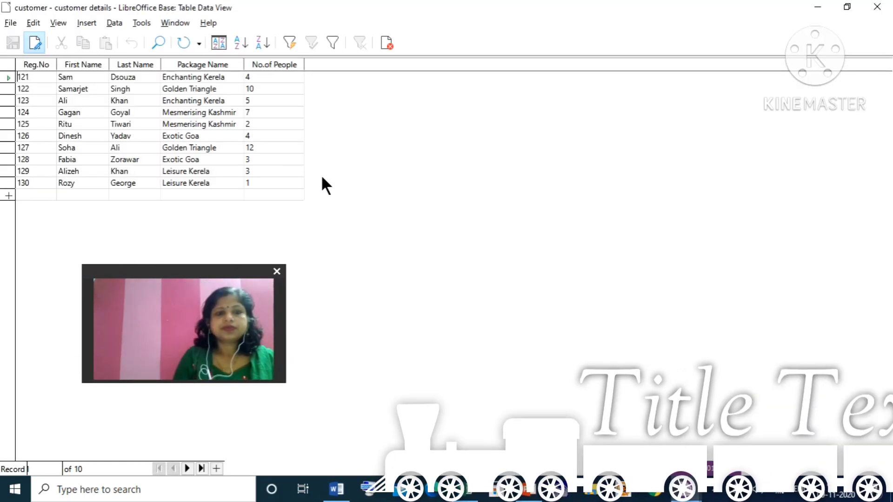
left_click_drag(207, 269, 566, 141)
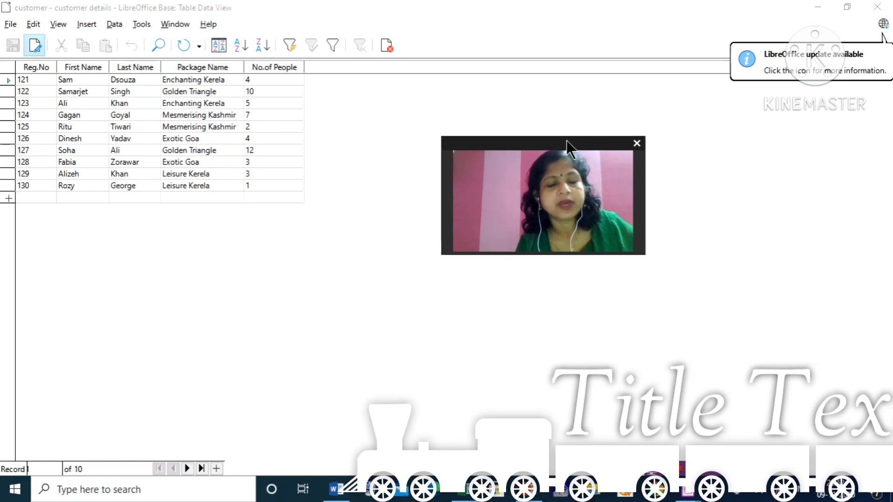
left_click(878, 9)
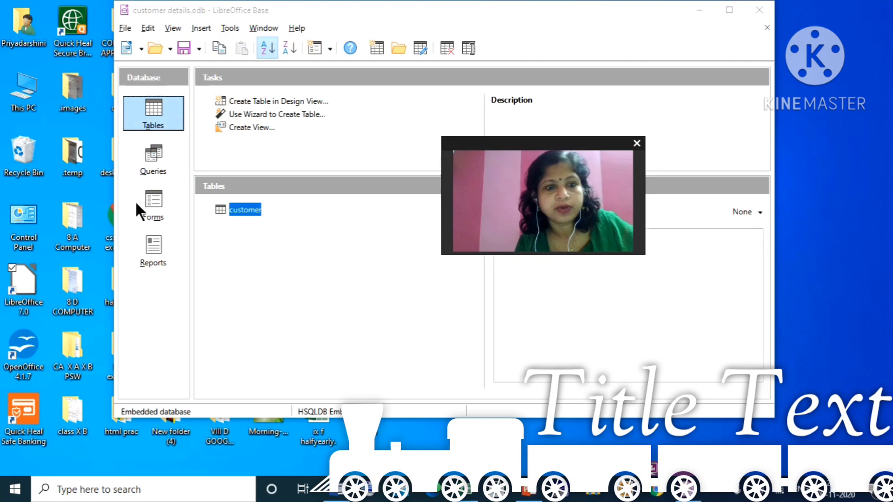
- Start a new report with the wizard, based on the customer table, and include all of its fields
left_click(153, 255)
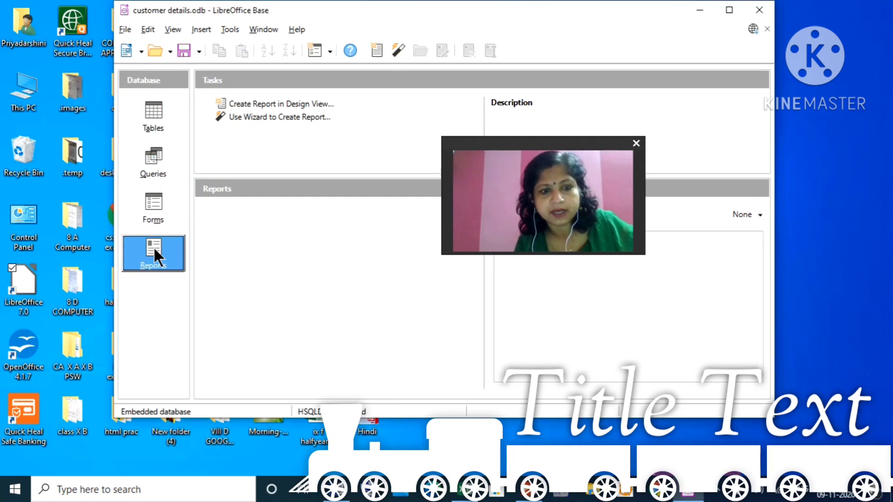
left_click(255, 117)
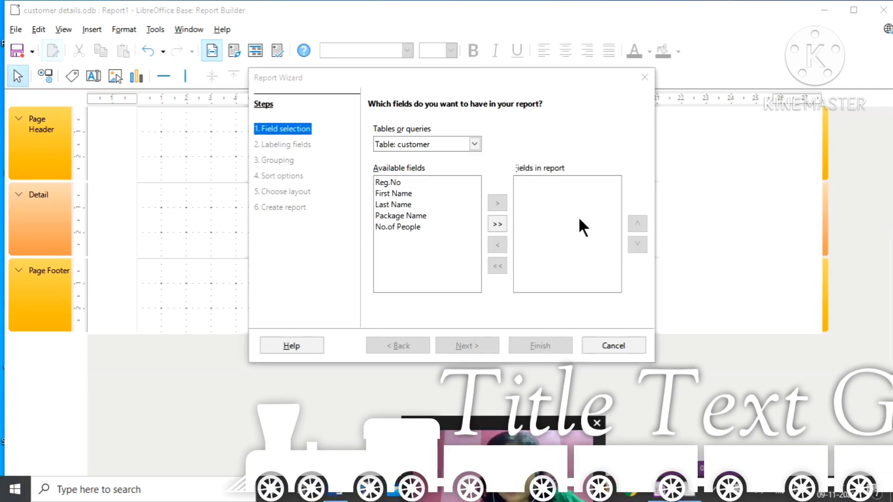
left_click(390, 182)
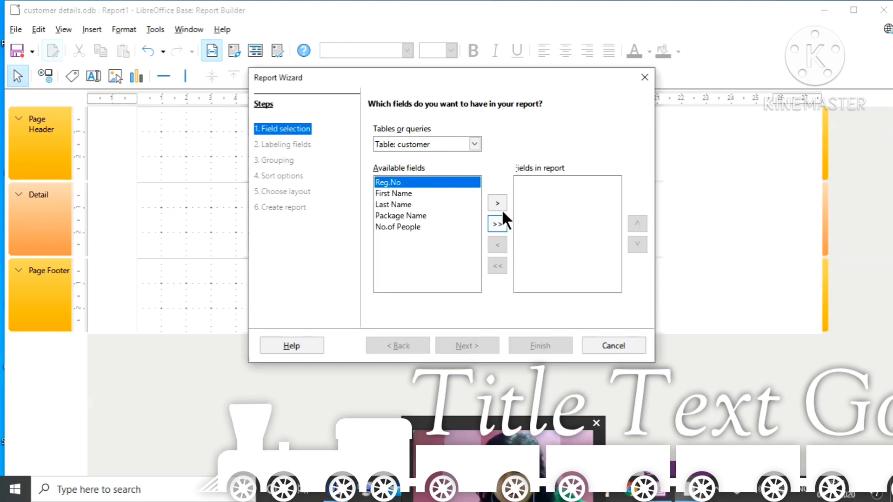
left_click(497, 204)
left_click(395, 193)
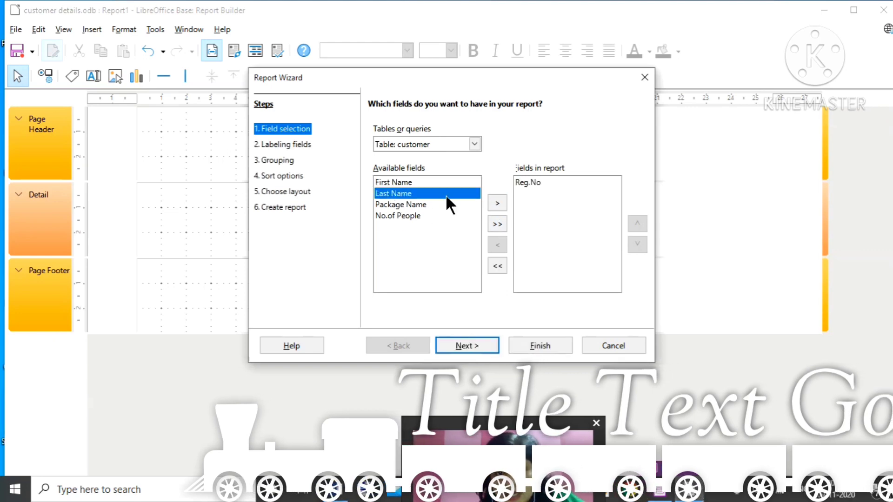
left_click(498, 204)
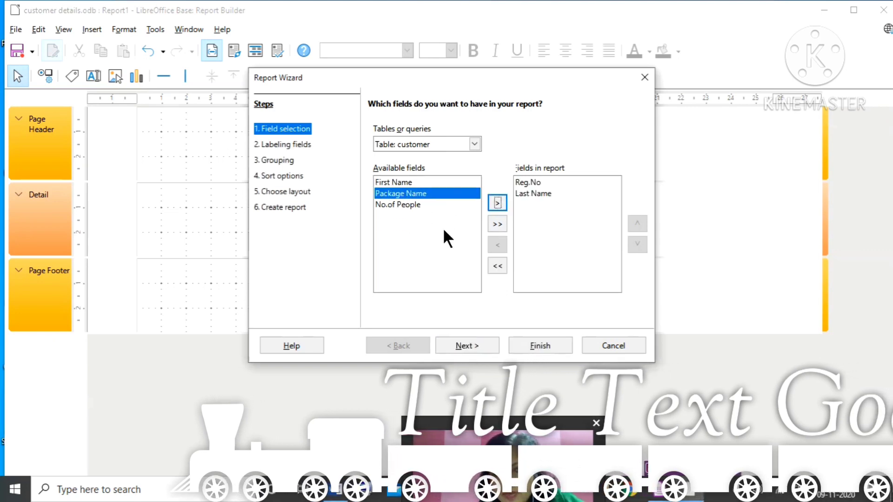
left_click(497, 225)
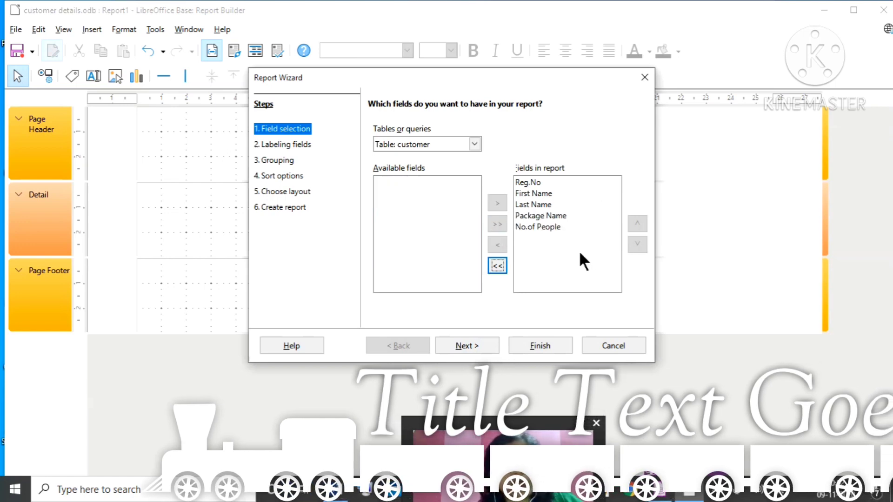
- Keep the default labels without grouping or sorting, and set the report layout to Columnar, single-column in Portrait orientation
left_click(475, 348)
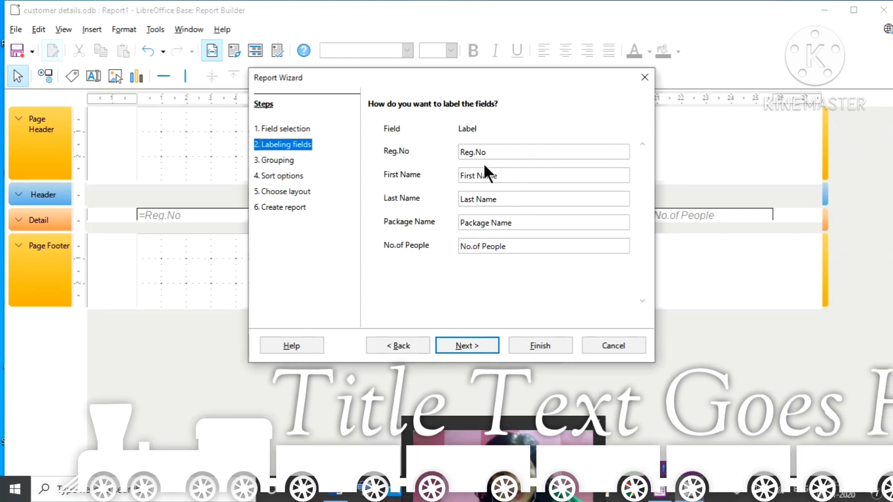
left_click(476, 352)
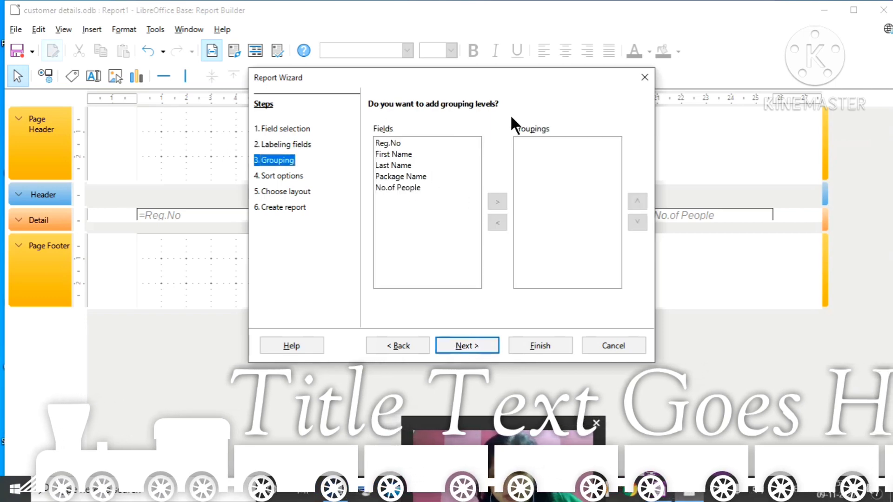
left_click(457, 351)
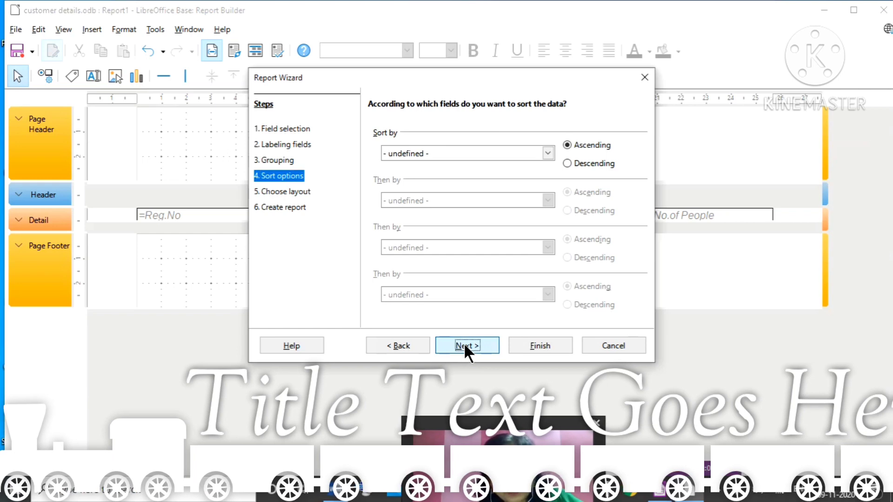
left_click(466, 348)
left_click(428, 155)
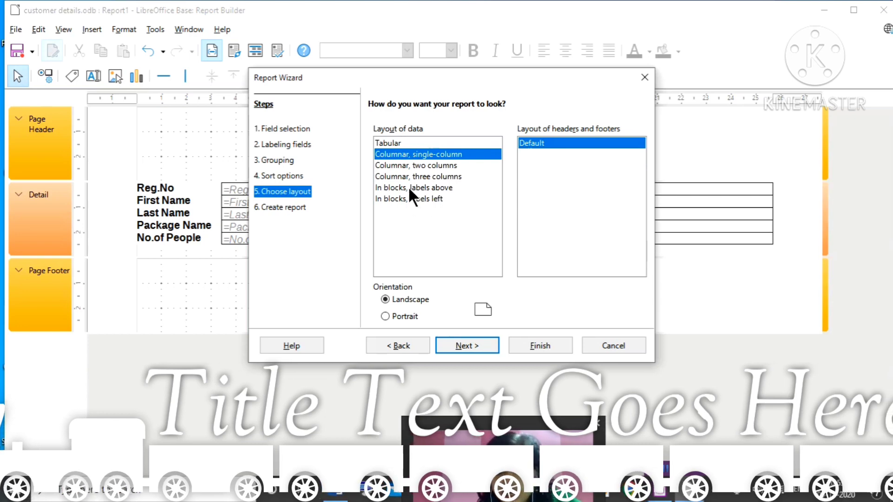
left_click(385, 316)
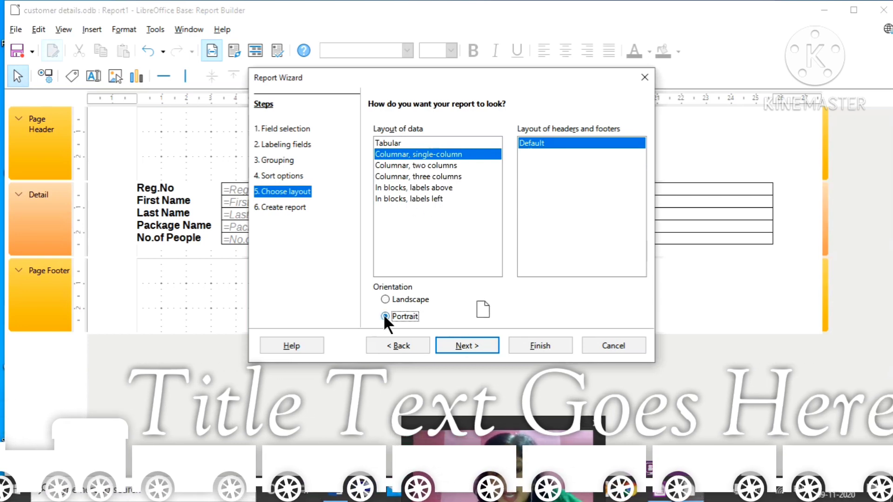
left_click(465, 346)
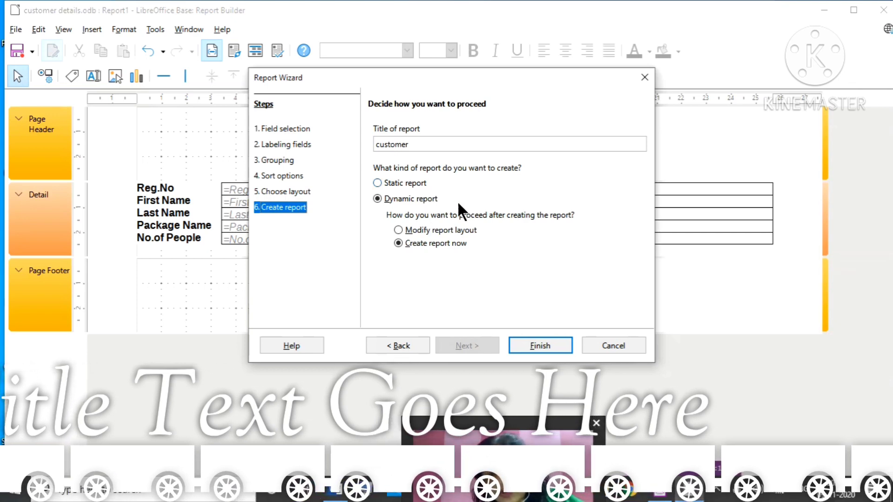
- Create the dynamic report immediately with its default title, look at the generated document and close it
left_click(538, 356)
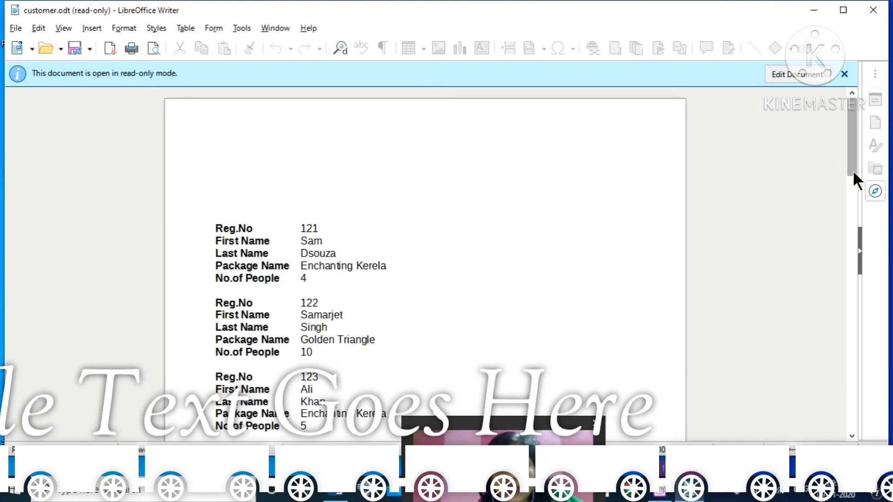
left_click_drag(850, 169, 725, 102)
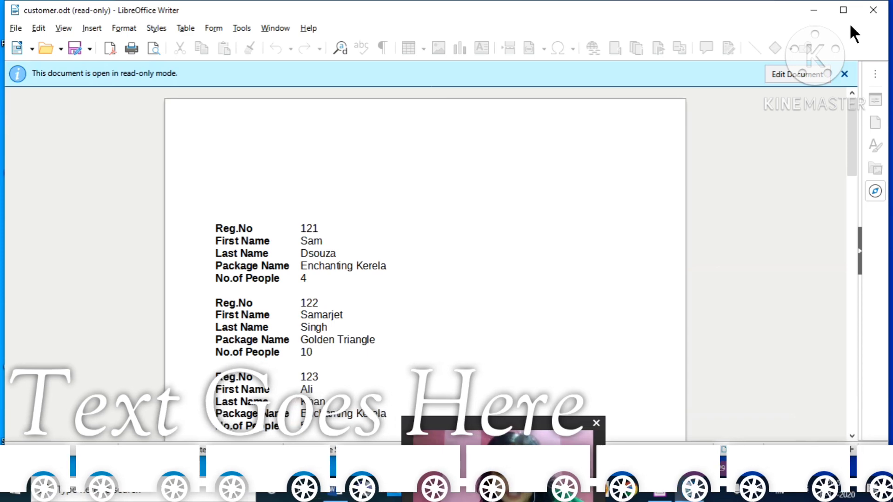
left_click(873, 12)
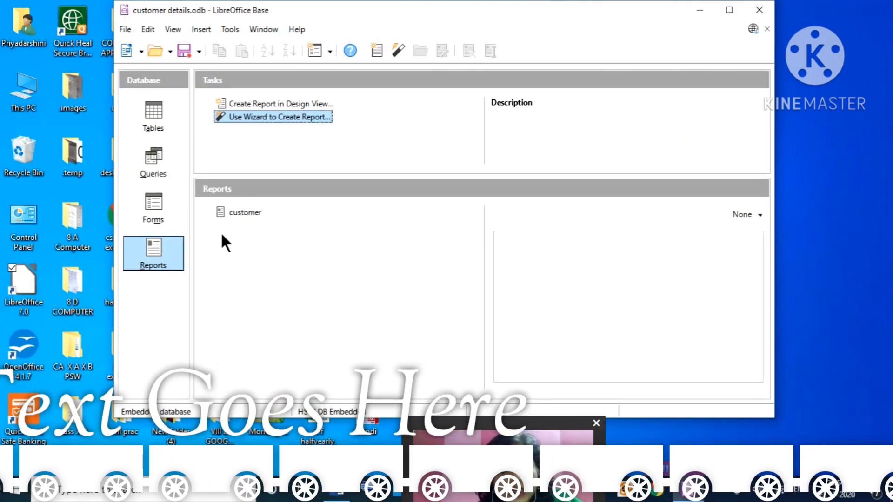
- Start a second wizard report from the customer table and include all of its fields
double_click(263, 116)
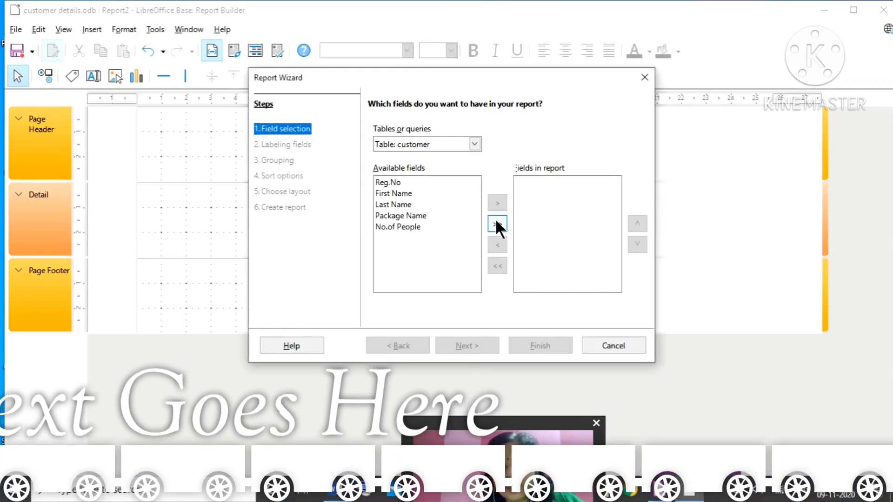
left_click(497, 225)
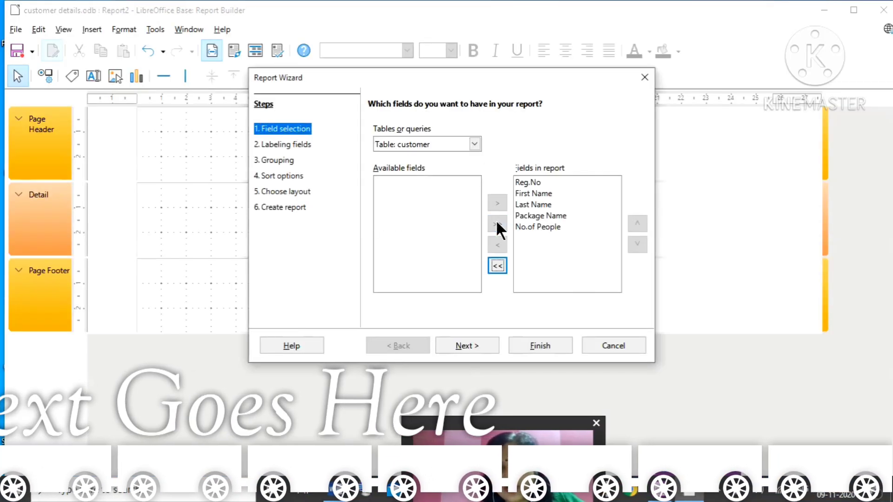
left_click(471, 349)
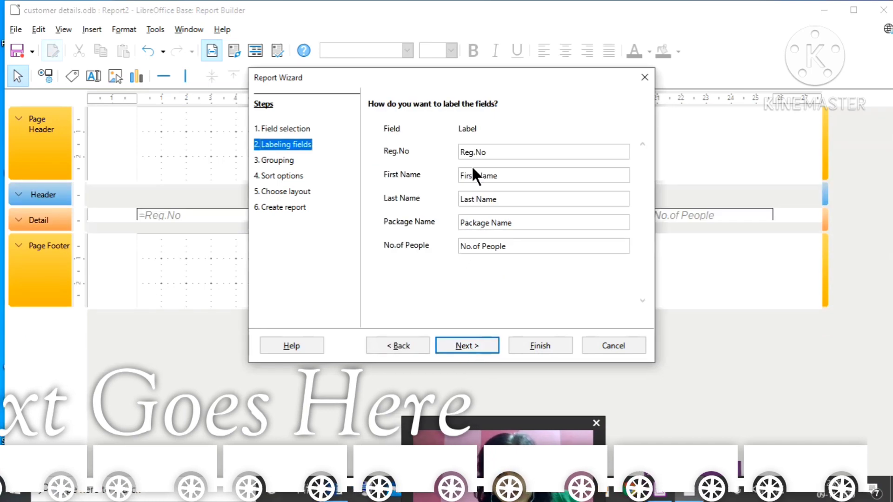
- Keep the default field labels and add Package Name as the report's grouping level
left_click(478, 346)
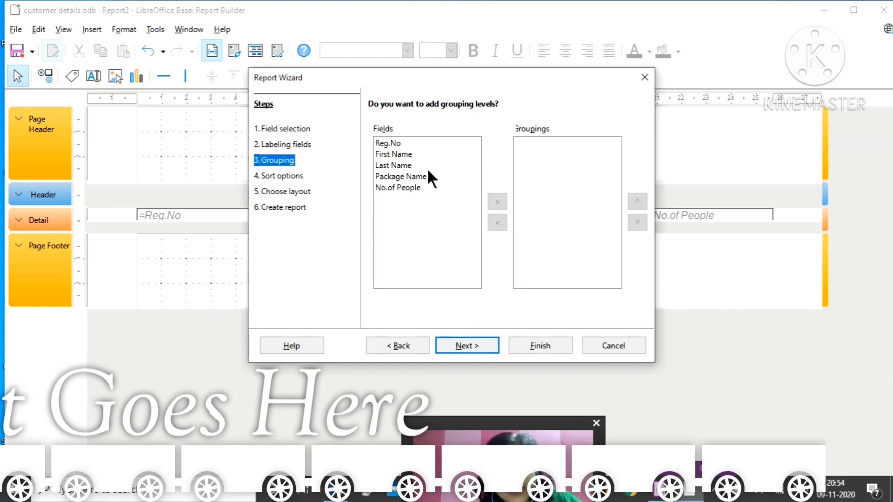
left_click(412, 178)
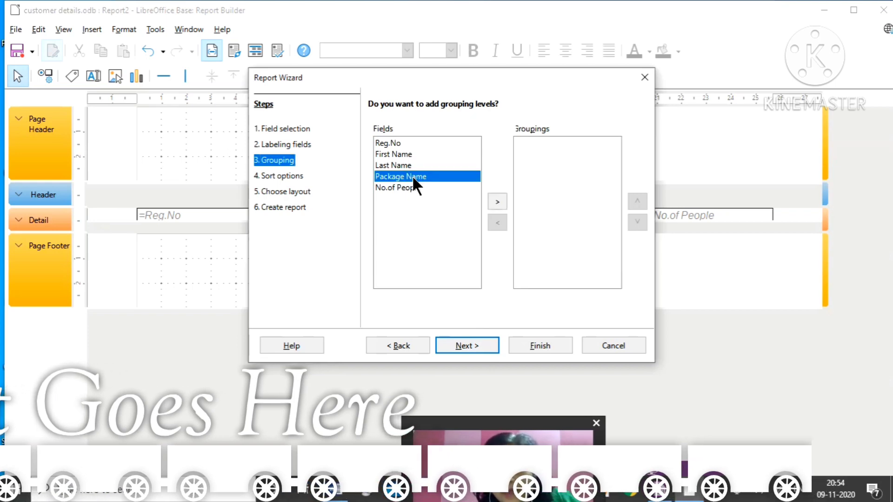
left_click(453, 352)
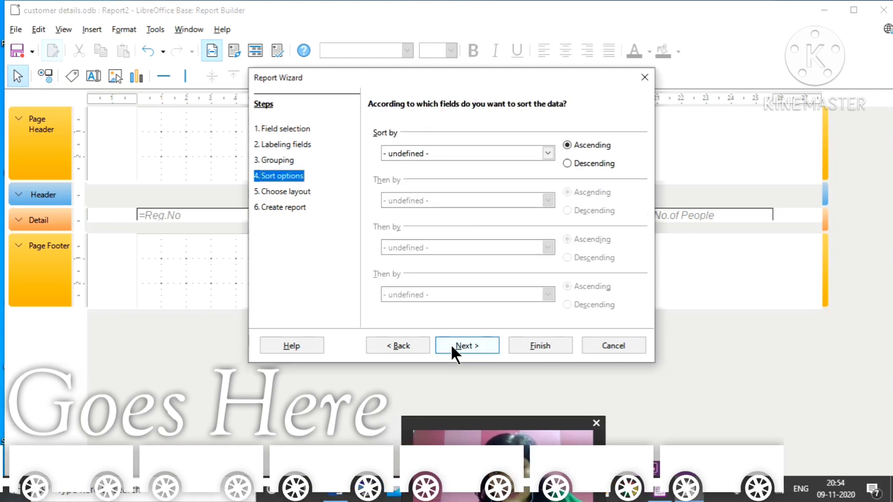
left_click(401, 351)
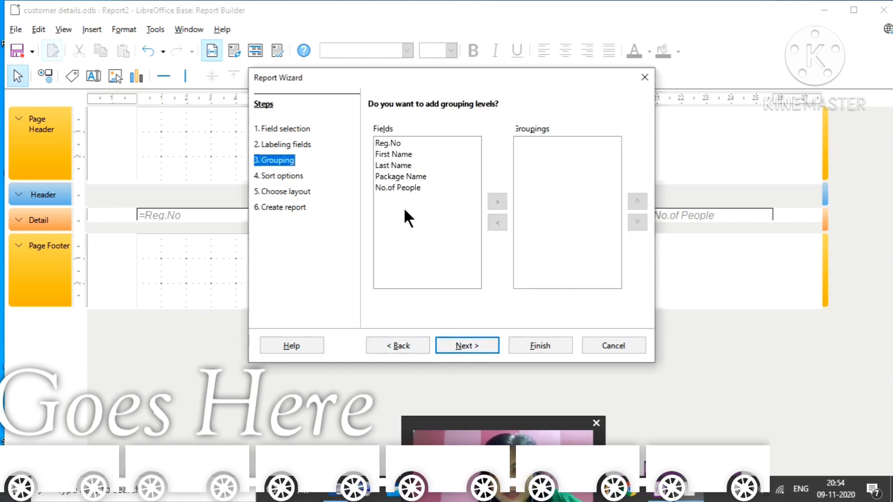
left_click(403, 176)
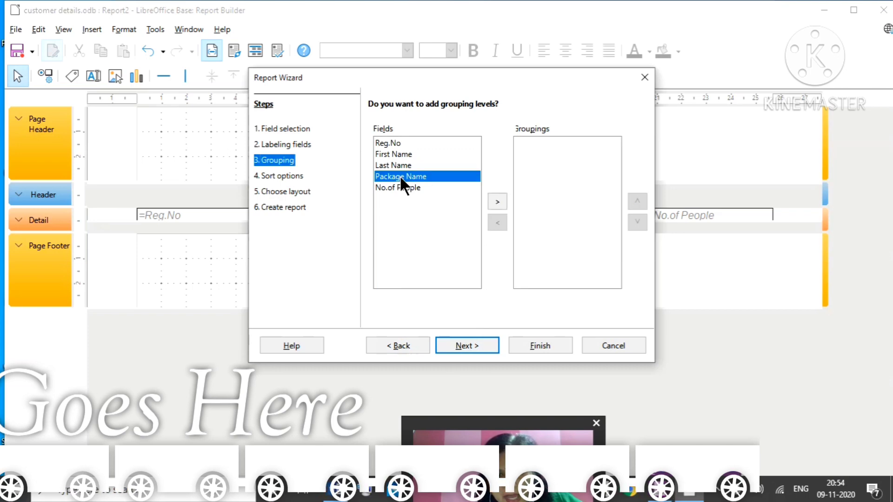
left_click(497, 203)
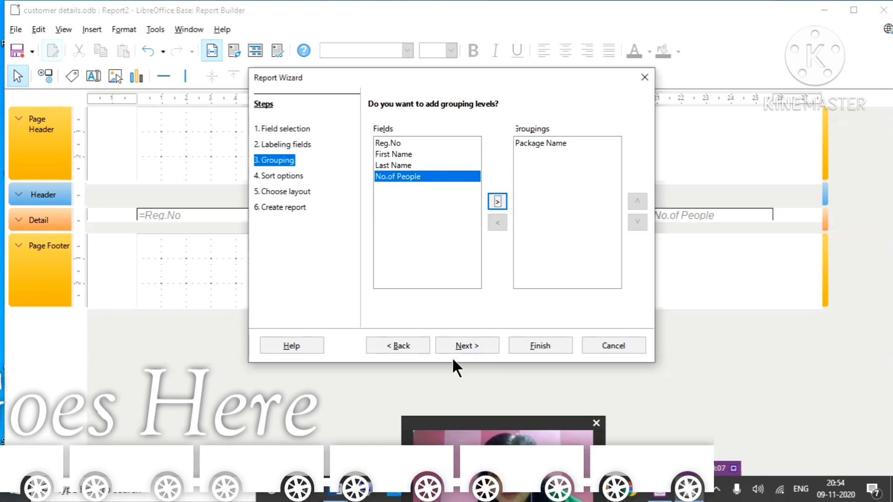
- Leave sorting undefined and set the grouped report's layout to Columnar, two columns in Portrait orientation
left_click(480, 354)
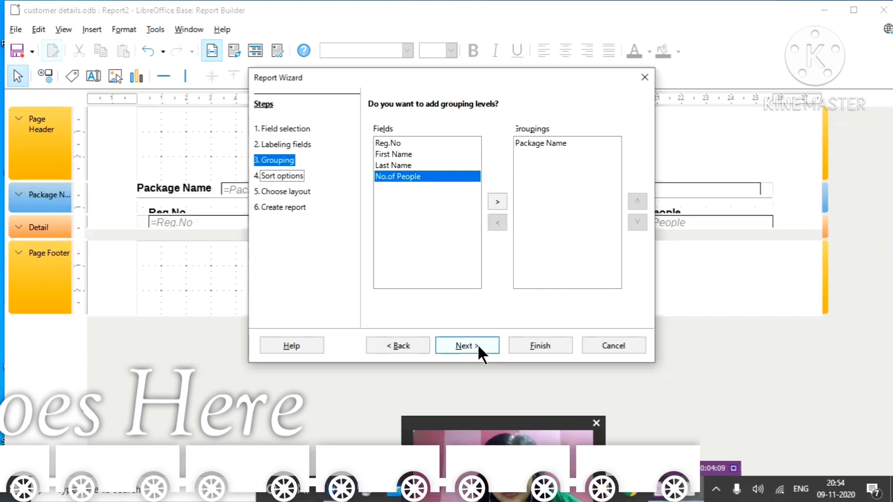
left_click(479, 347)
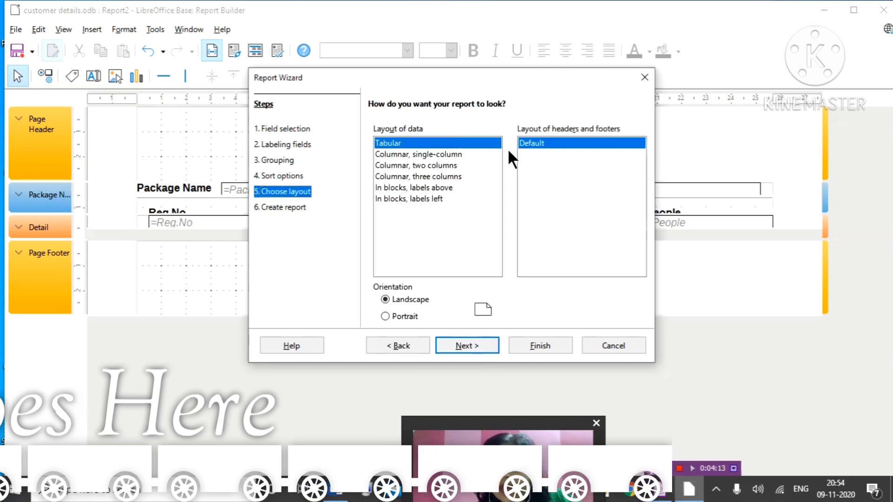
left_click(416, 166)
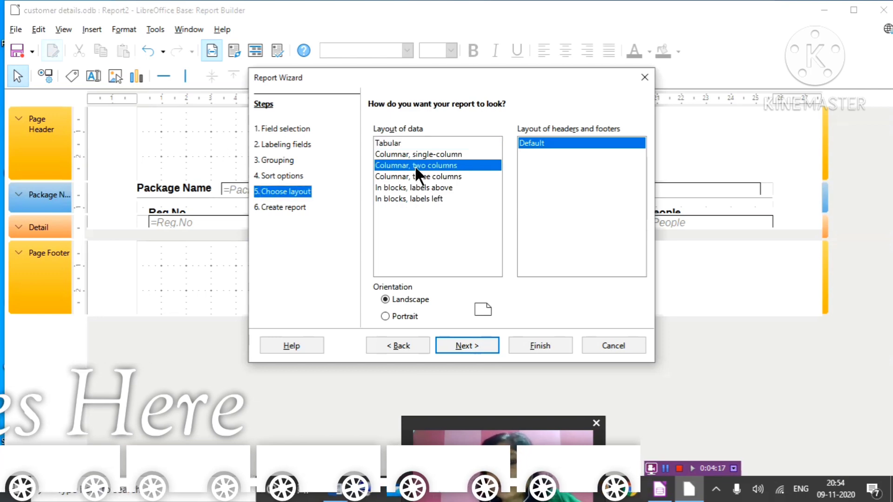
left_click(411, 318)
left_click(457, 347)
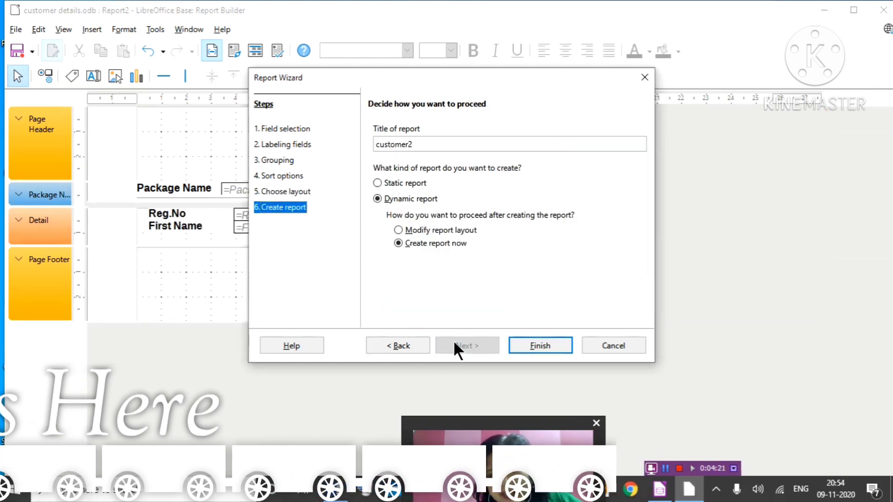
- Create the grouped dynamic report immediately with its default title and look through the records under each package name
left_click(540, 345)
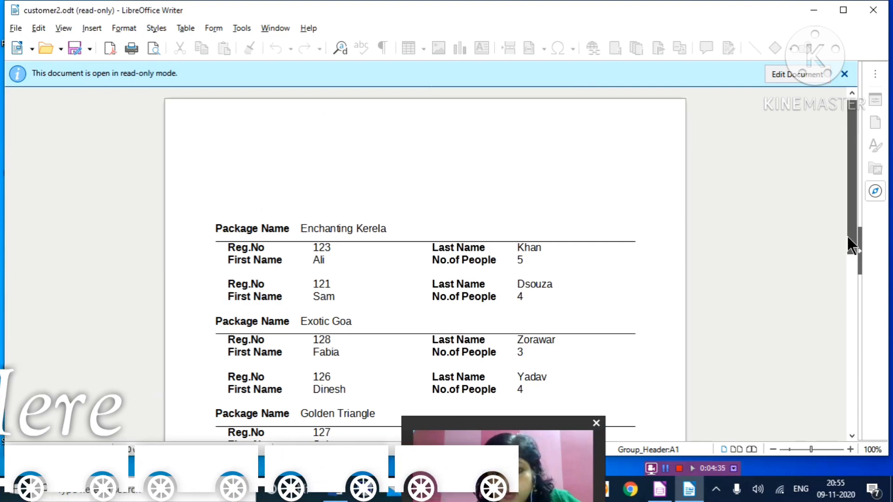
left_click_drag(847, 236, 839, 282)
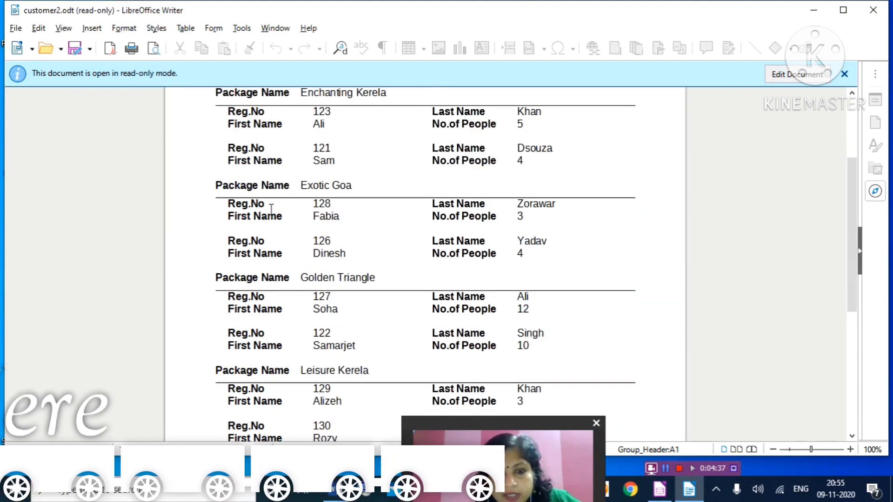
left_click_drag(854, 240, 849, 221)
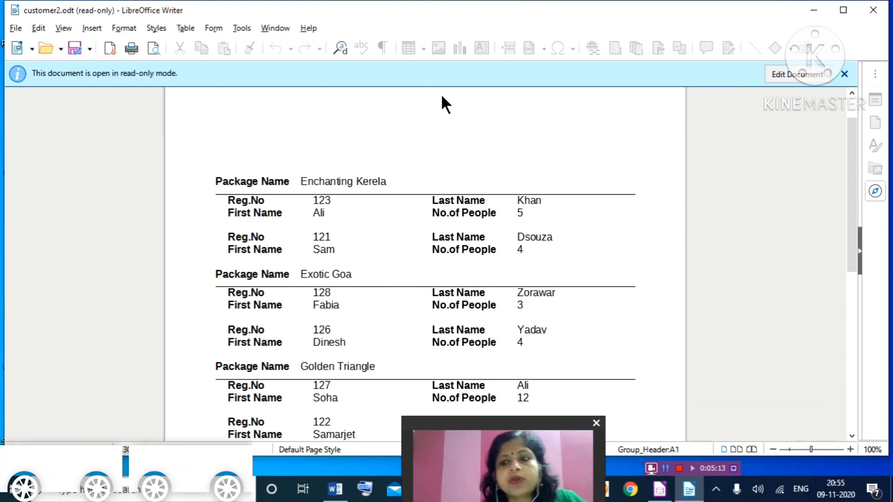
left_click_drag(849, 211, 829, 309)
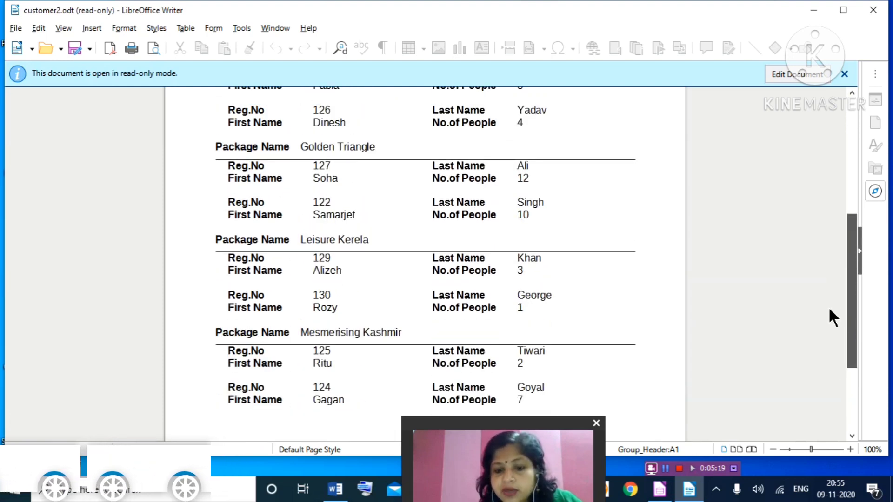
left_click_drag(829, 309, 828, 303)
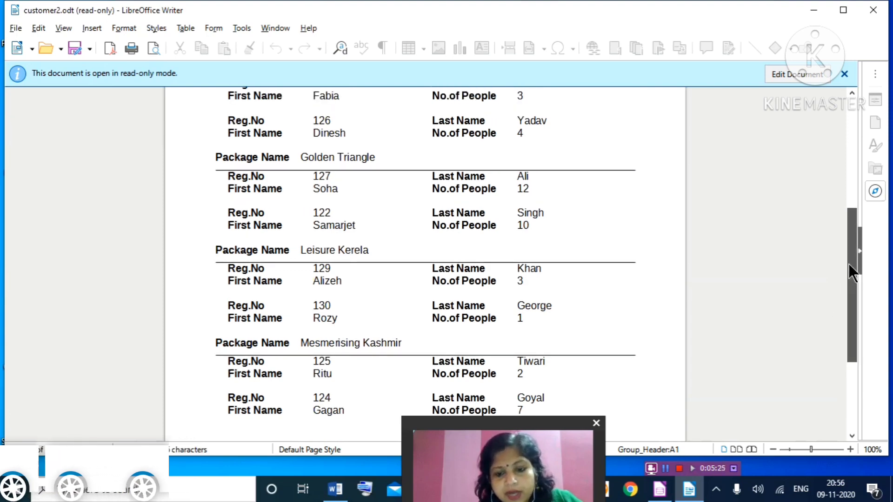
left_click_drag(848, 263, 822, 146)
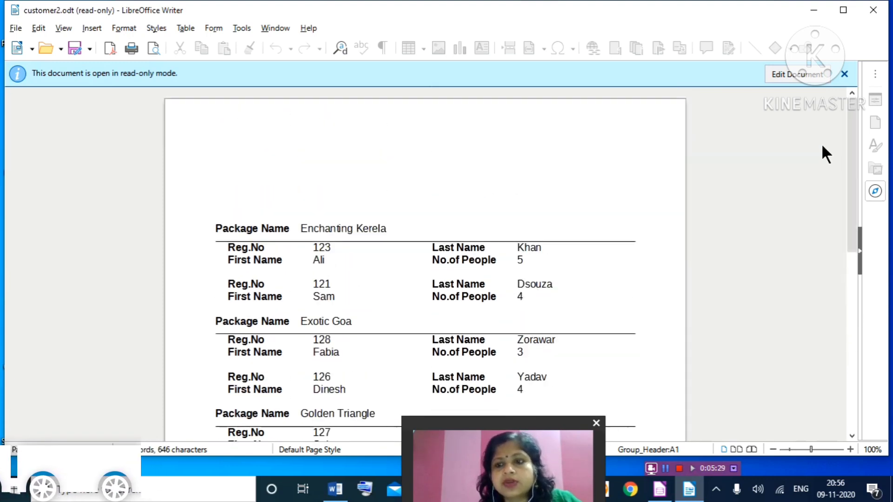